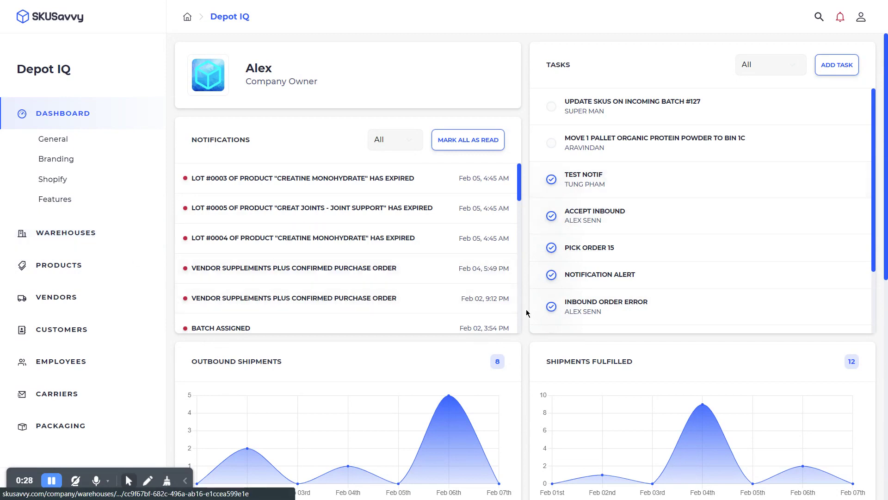
# Open Savvy Warehouse from the warehouse list and view its inventory
pyautogui.click(100, 239)
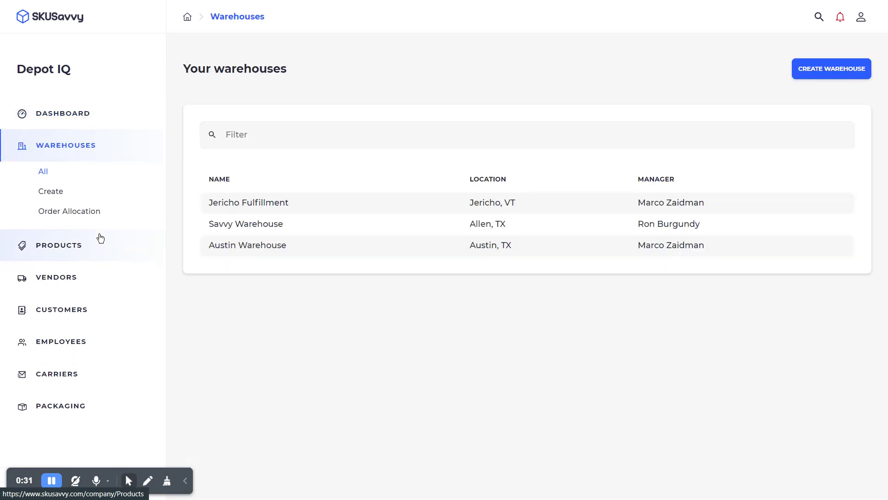
pyautogui.click(259, 232)
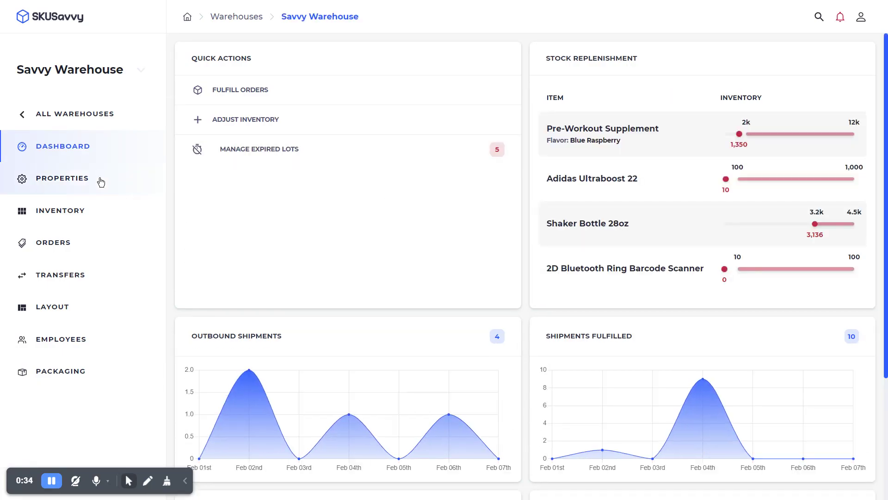
pyautogui.click(96, 211)
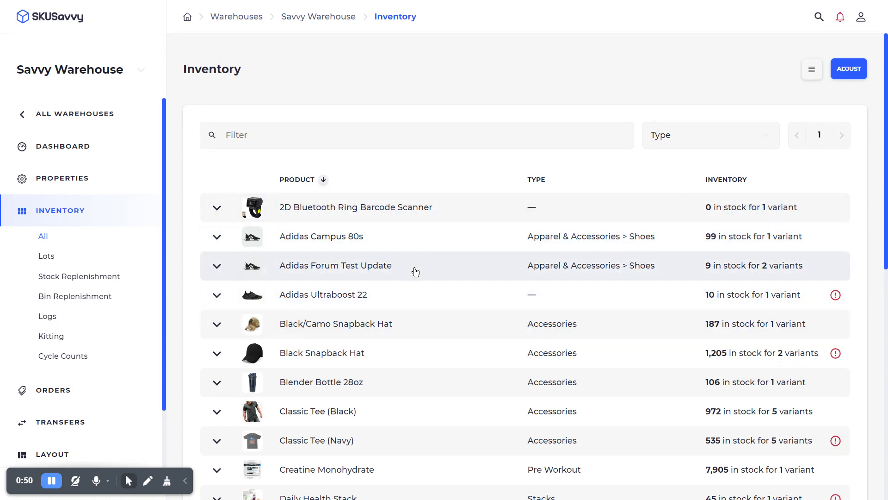
# Open Savvy Warehouse's outbound transfers and look through the available status filter options
pyautogui.scroll(-1, 60, 391)
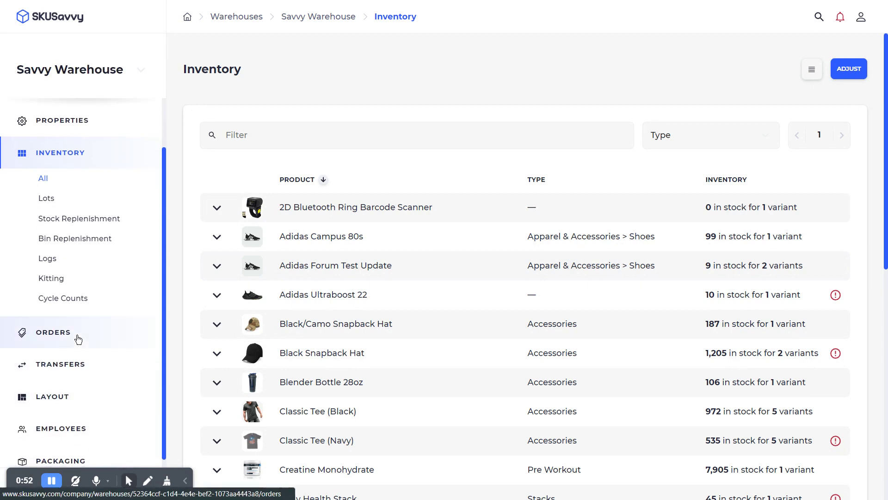
pyautogui.click(87, 365)
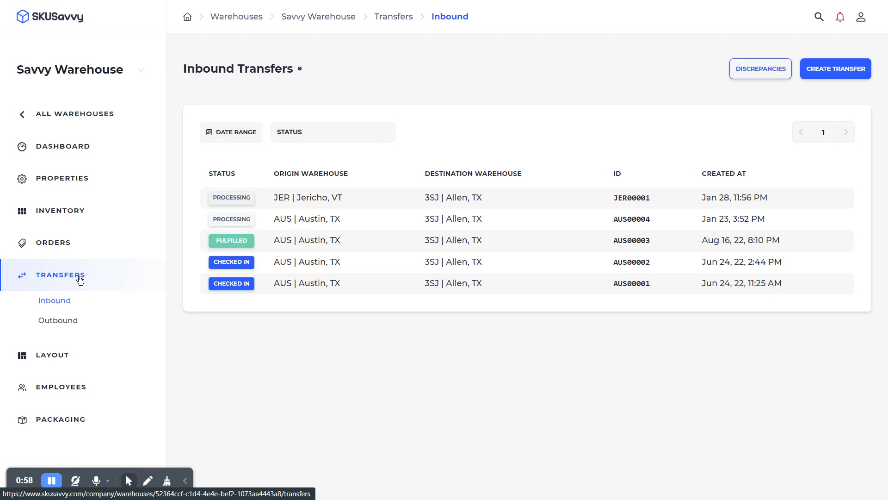
pyautogui.click(59, 321)
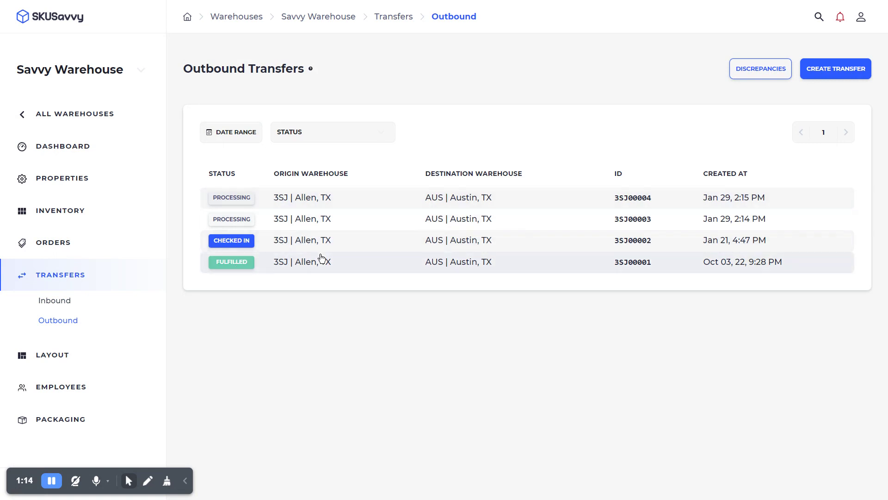
pyautogui.click(311, 132)
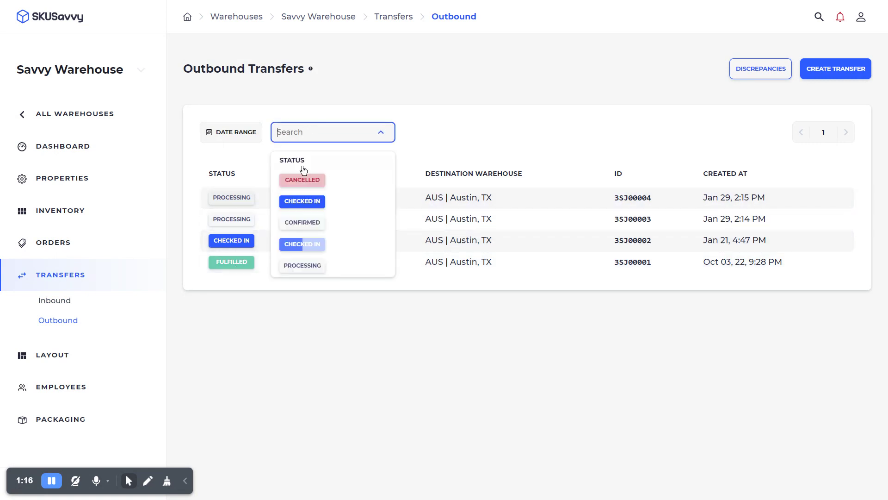
pyautogui.click(421, 134)
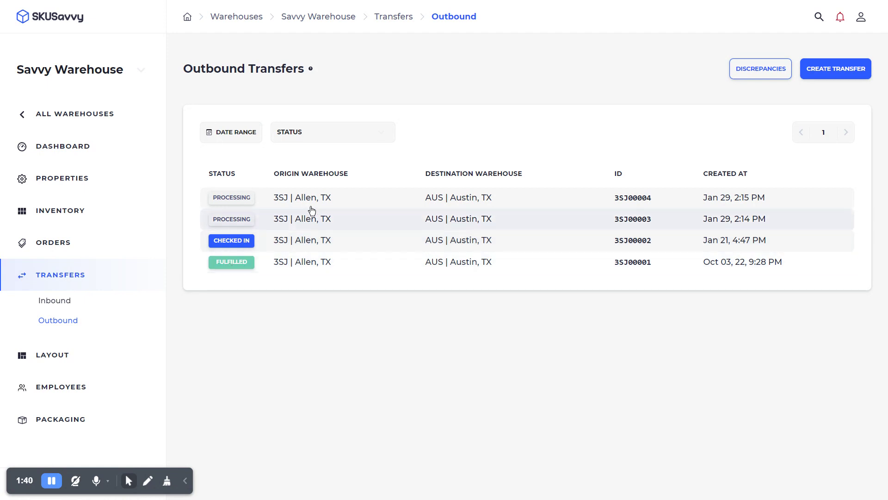
# Start a new transfer from Savvy Warehouse with Austin Warehouse as the destination
pyautogui.click(833, 75)
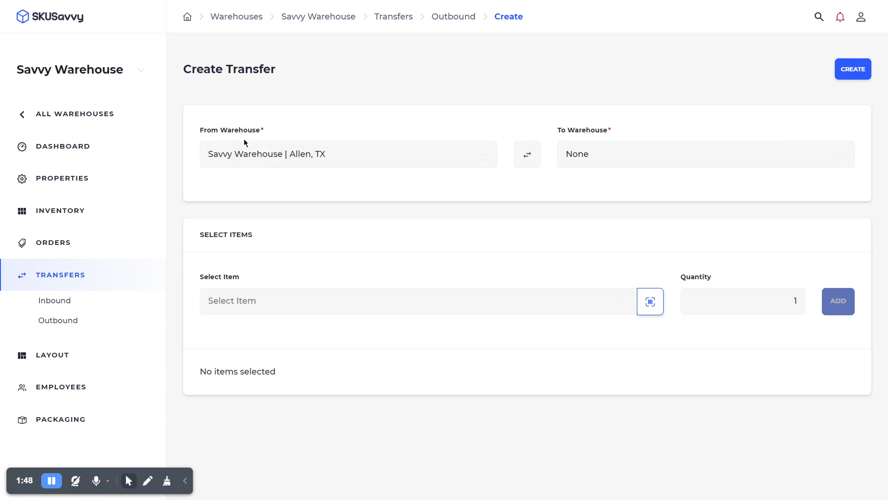
pyautogui.click(620, 149)
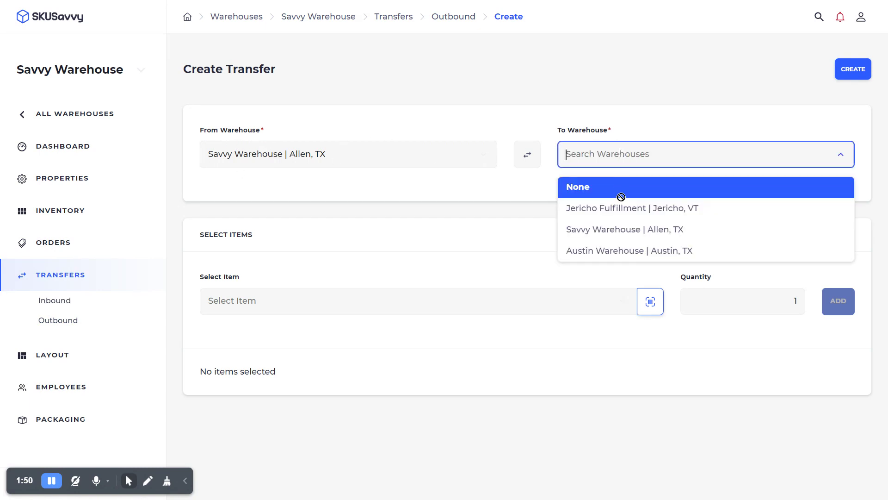
pyautogui.click(628, 252)
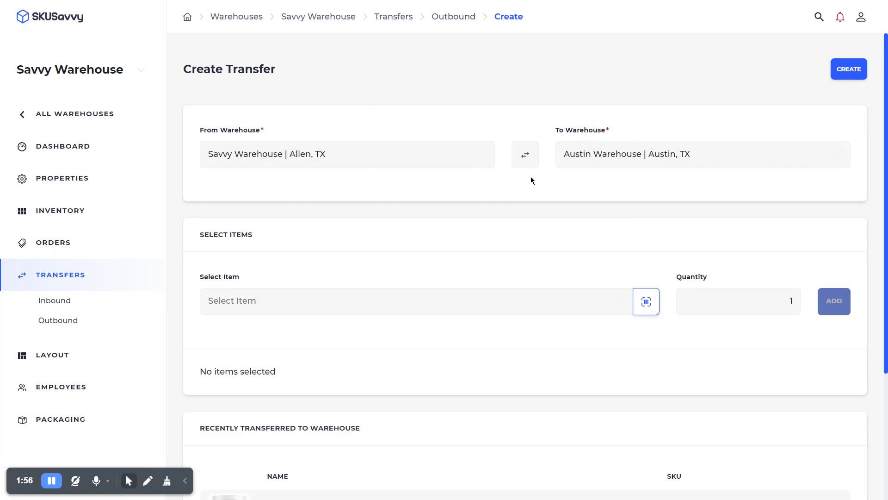
# Add one Black/Camo Snapback Hat to the transfer's items
pyautogui.click(476, 306)
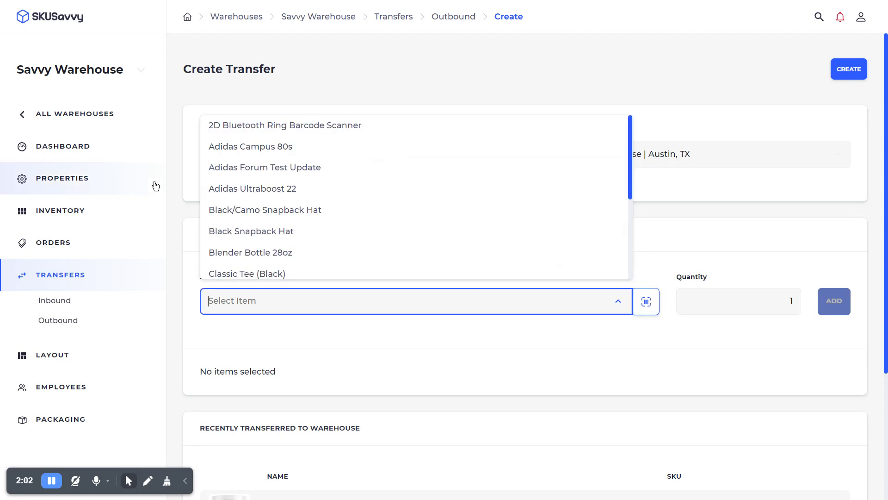
pyautogui.click(283, 212)
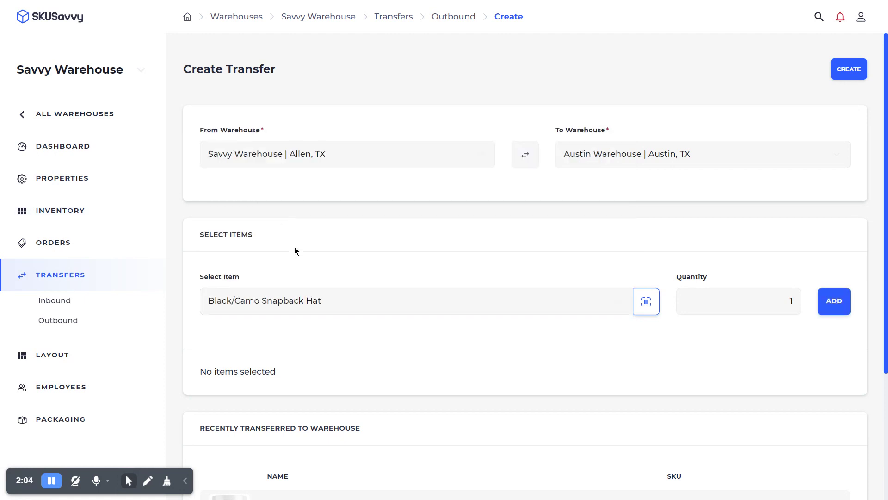
pyautogui.click(834, 301)
# Add one Adidas Ultraboost 22 to the transfer's items
pyautogui.click(500, 294)
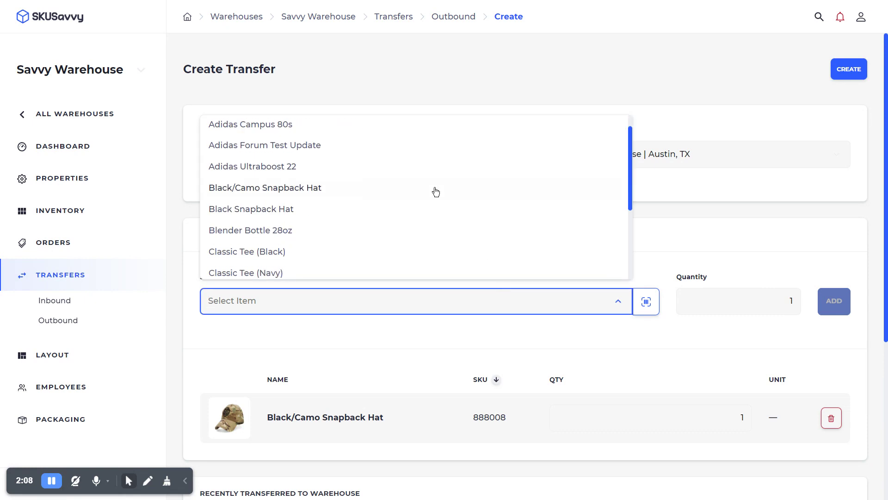
pyautogui.scroll(-2, 394, 209)
pyautogui.scroll(2, 413, 214)
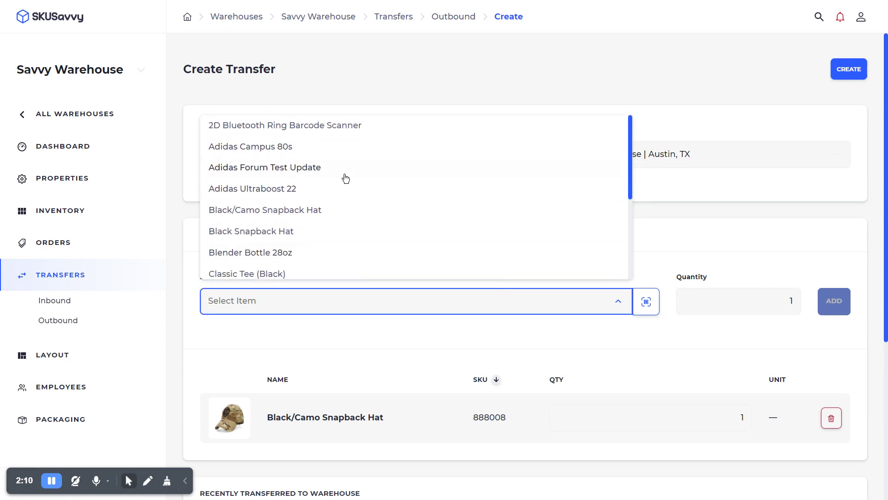
pyautogui.click(354, 190)
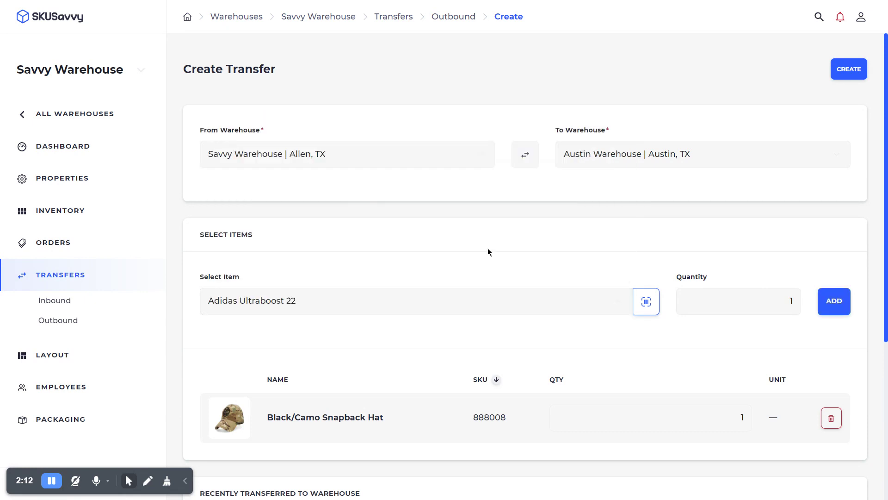
pyautogui.click(835, 301)
# Add Creatine Monohydrate to the transfer from the items recently transferred to the warehouse
pyautogui.scroll(-1, 535, 335)
pyautogui.scroll(-3, 528, 278)
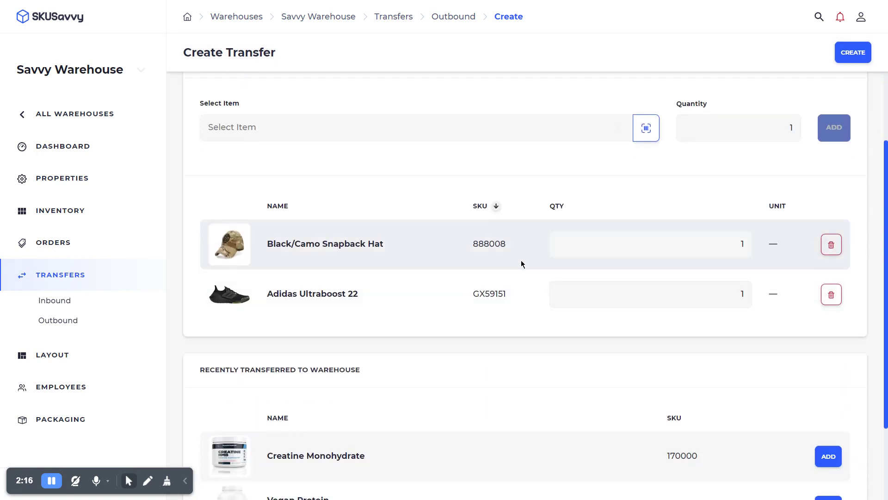
pyautogui.scroll(-3, 522, 259)
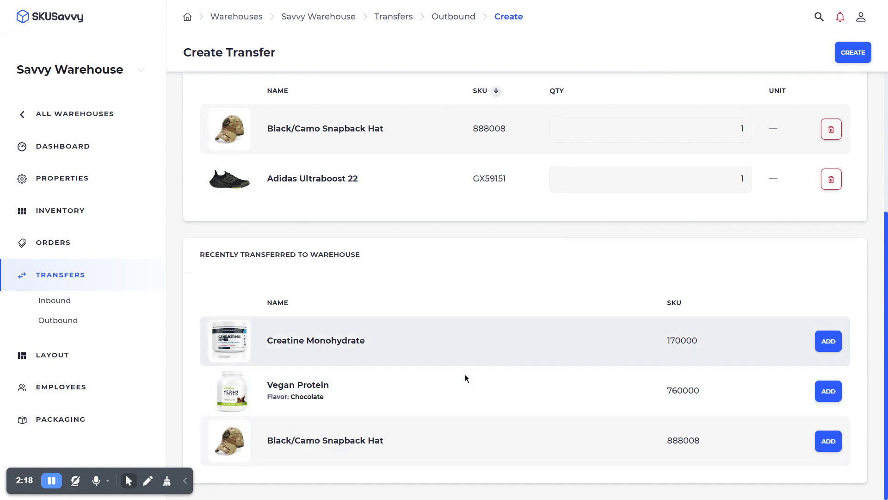
pyautogui.click(826, 341)
pyautogui.scroll(2, 587, 296)
pyautogui.scroll(-2, 591, 343)
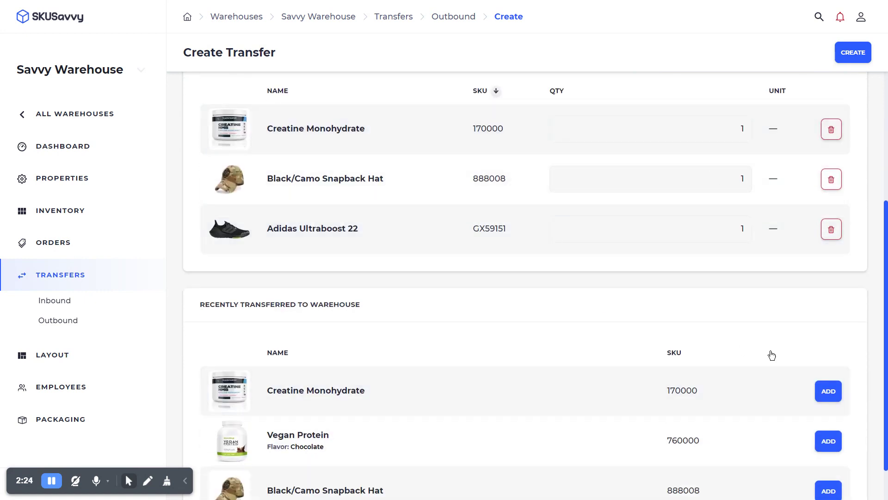
# Set the Creatine Monohydrate quantity to 4 and create the transfer
pyautogui.click(726, 129)
pyautogui.press('BackSpace')
pyautogui.write('2')
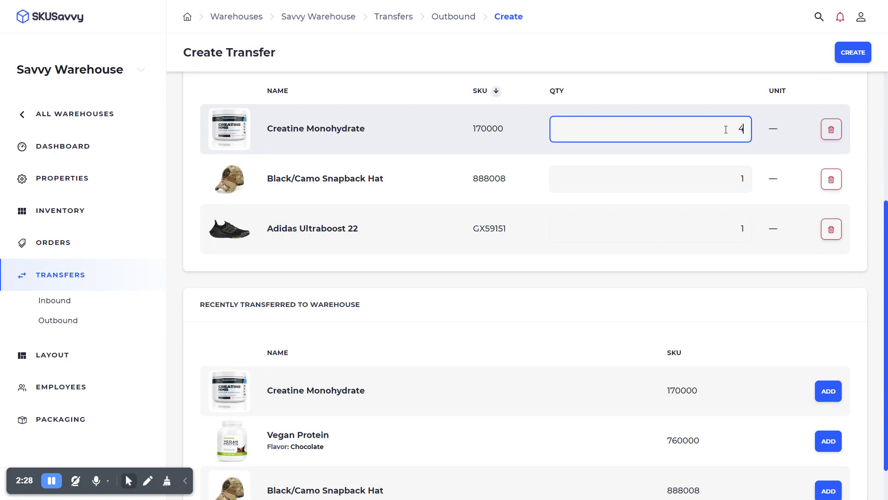
pyautogui.scroll(3, 759, 176)
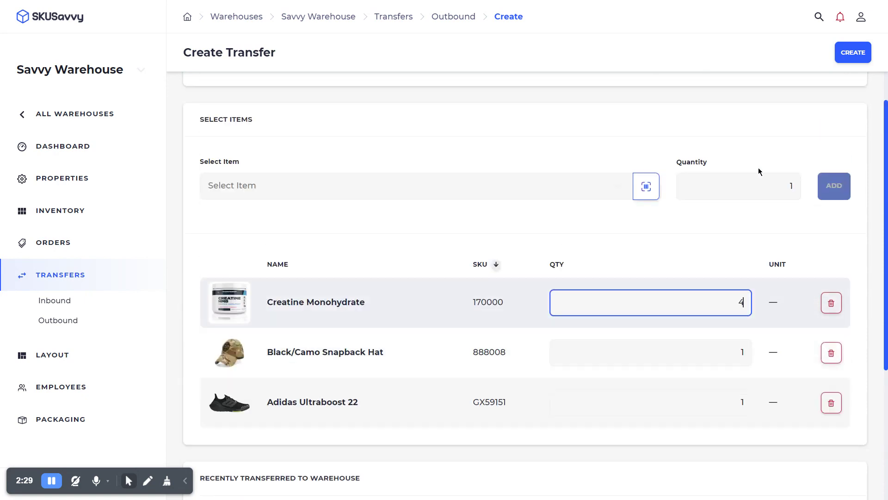
pyautogui.click(856, 57)
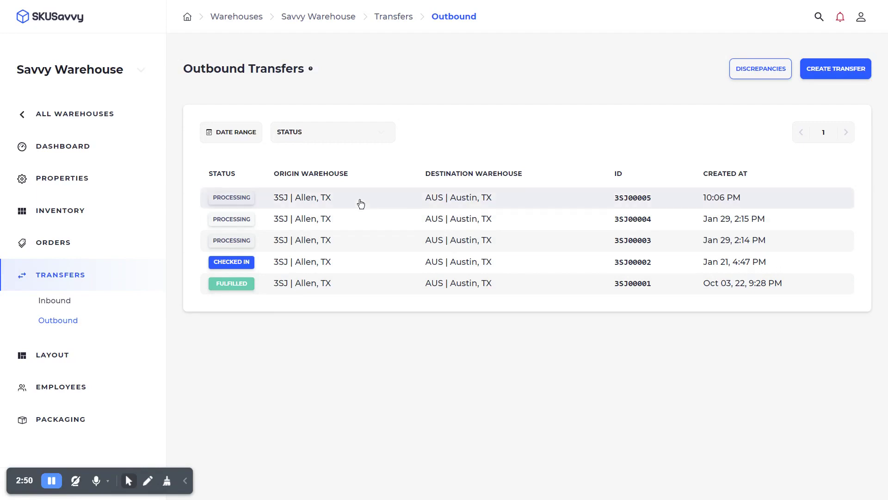
# Open the newest outbound transfer, review its contents and start fulfilling its shipment
pyautogui.click(391, 201)
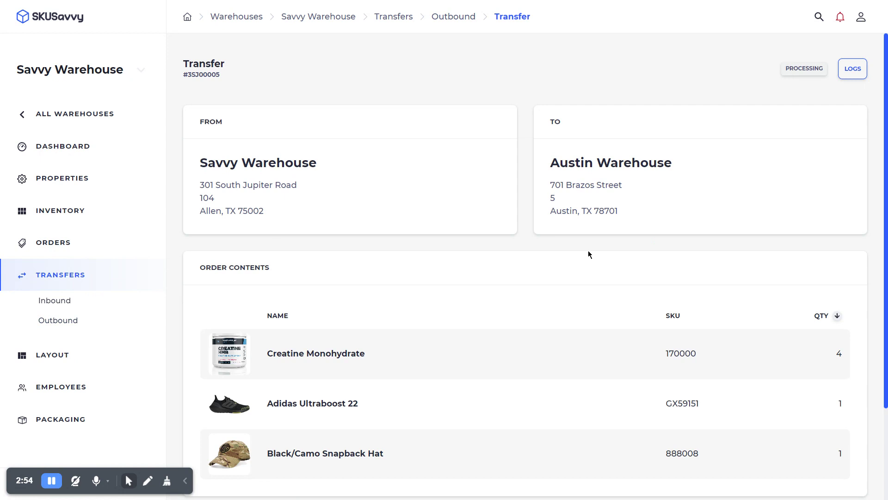
pyautogui.scroll(-1, 573, 279)
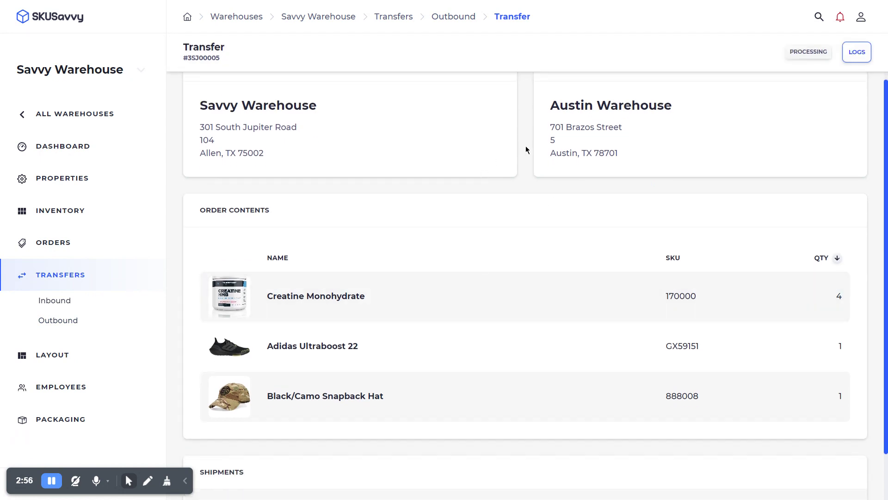
pyautogui.scroll(-1, 477, 185)
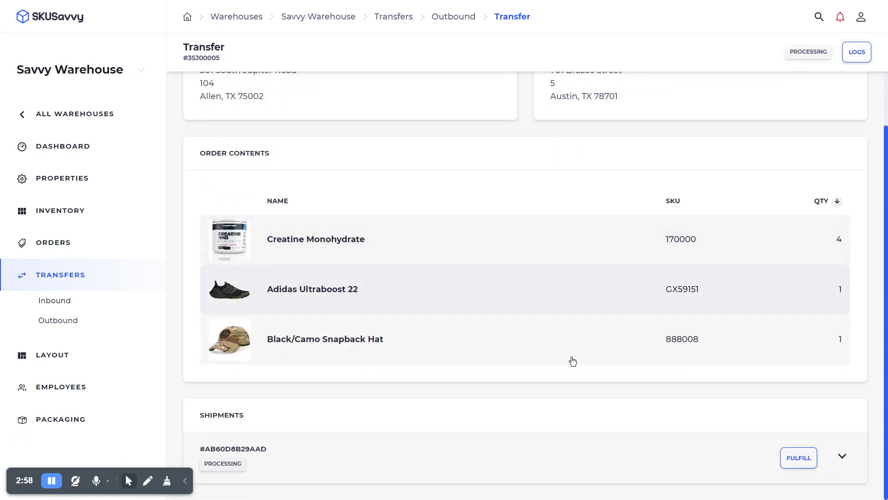
pyautogui.click(803, 459)
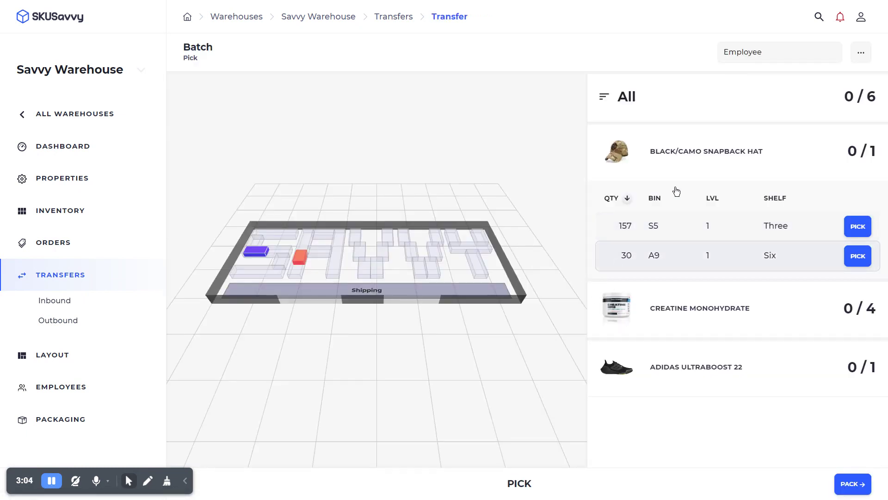
# Show the bin locations of all items in the batch on the 3D warehouse map
pyautogui.scroll(4, 402, 259)
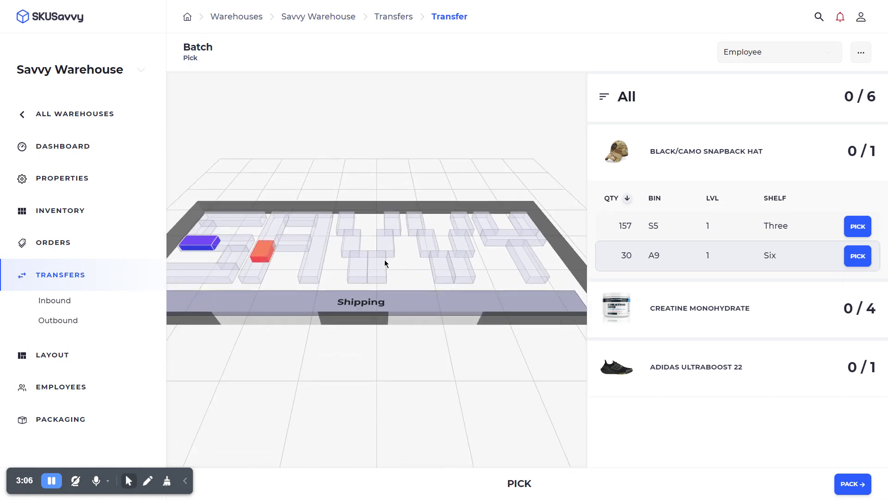
pyautogui.click(862, 98)
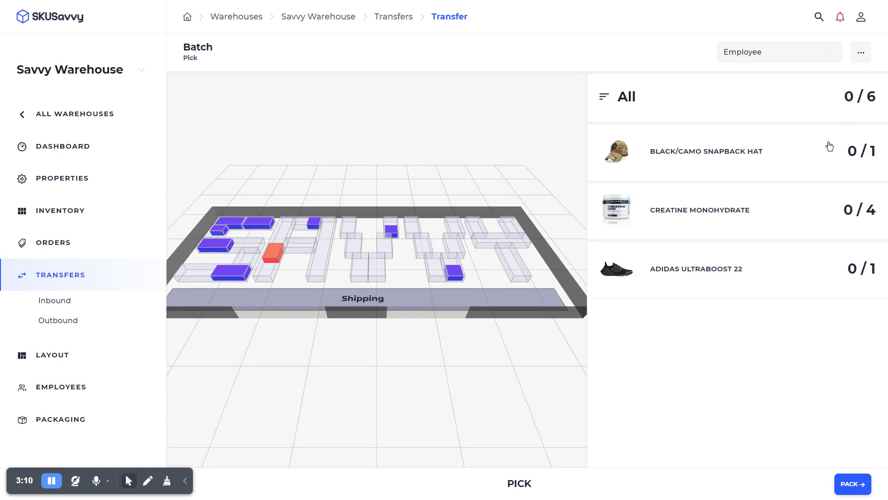
pyautogui.moveTo(374, 296); pyautogui.dragTo(482, 258)
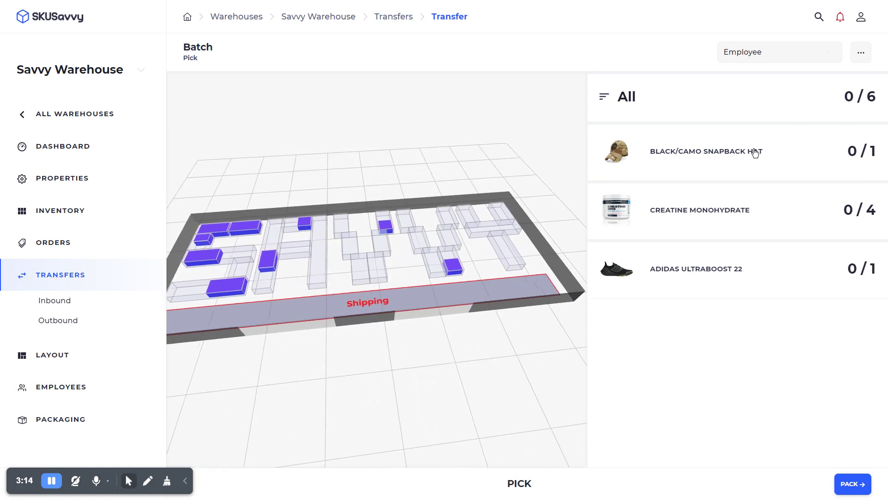
# Pick the Black/Camo Snapback Hat from bin A9 and 4 Creatine Monohydrate of lot #0002 from bin V4
pyautogui.click(737, 151)
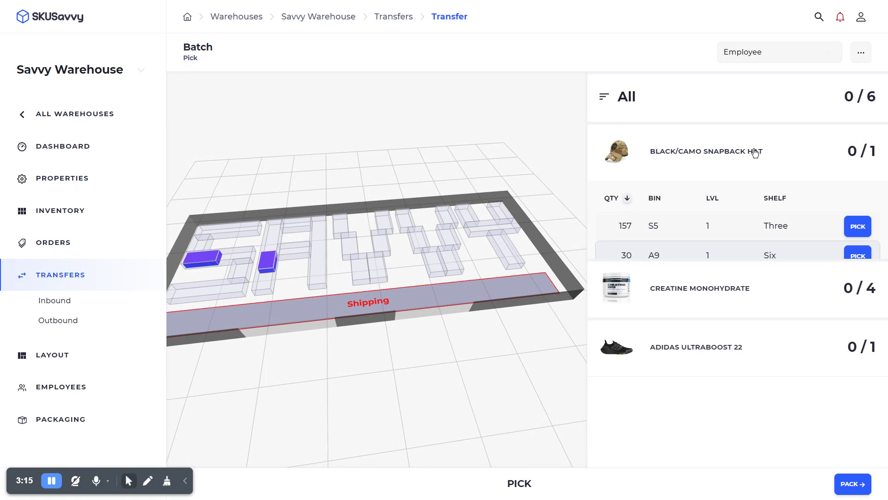
pyautogui.click(858, 255)
pyautogui.click(803, 308)
pyautogui.click(854, 315)
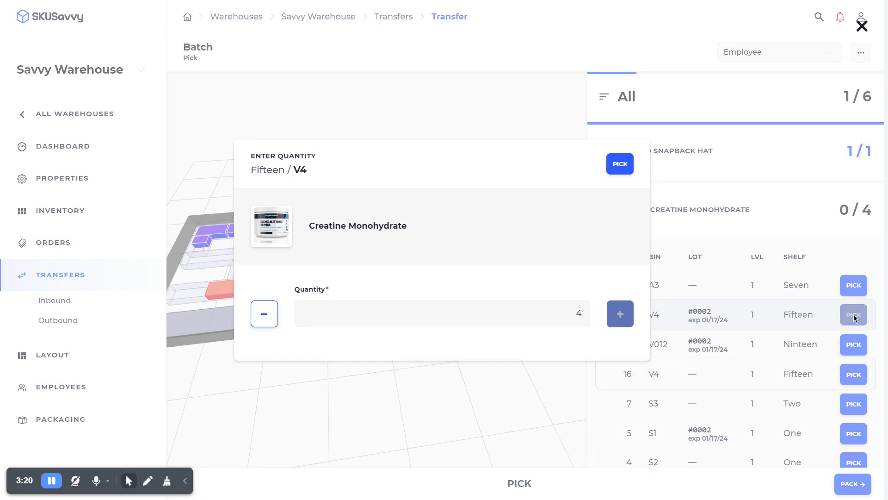
pyautogui.click(620, 164)
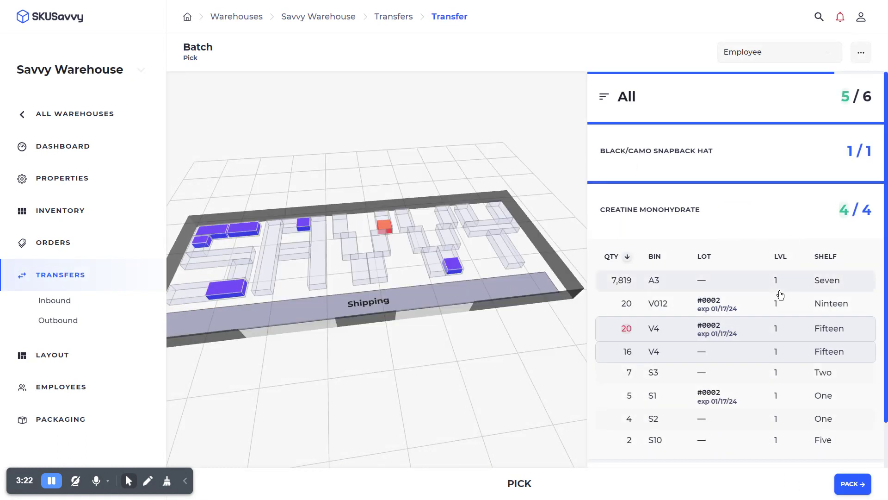
# Pick the Adidas Ultraboost 22 from bin S10, lot #0002
pyautogui.scroll(-2, 722, 292)
pyautogui.scroll(1, 763, 417)
pyautogui.click(766, 433)
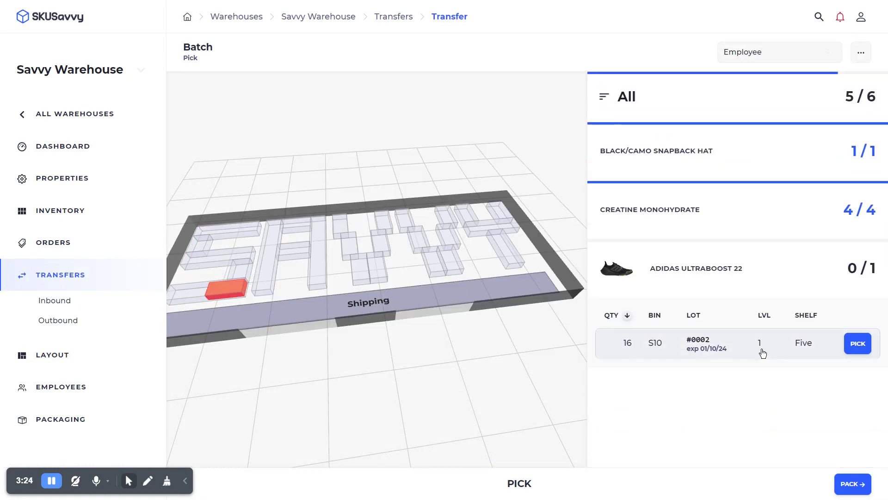
pyautogui.click(857, 341)
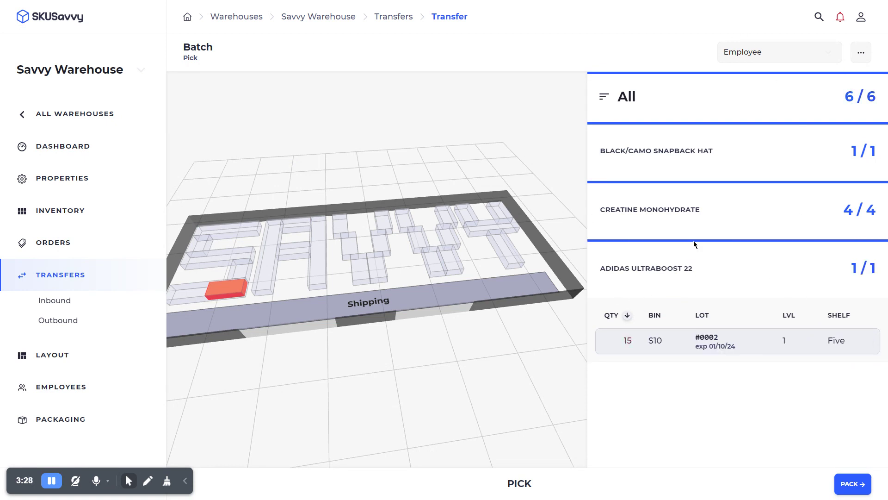
# Check the employee assignment choices for the batch, leave it unassigned and proceed to packing
pyautogui.click(781, 55)
pyautogui.click(678, 53)
pyautogui.click(853, 485)
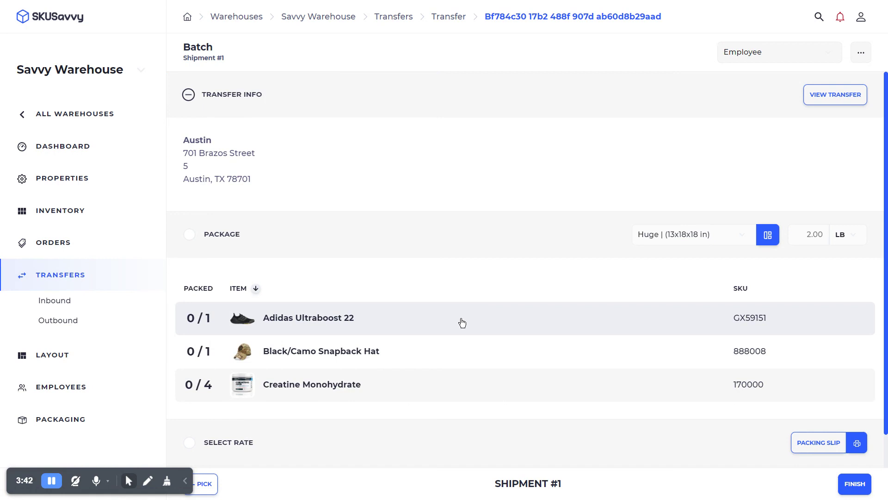
# Pack all items of shipment #1, then mark the shipment fulfilled without a shipping label or tracking number and finish it
pyautogui.click(462, 322)
pyautogui.click(449, 357)
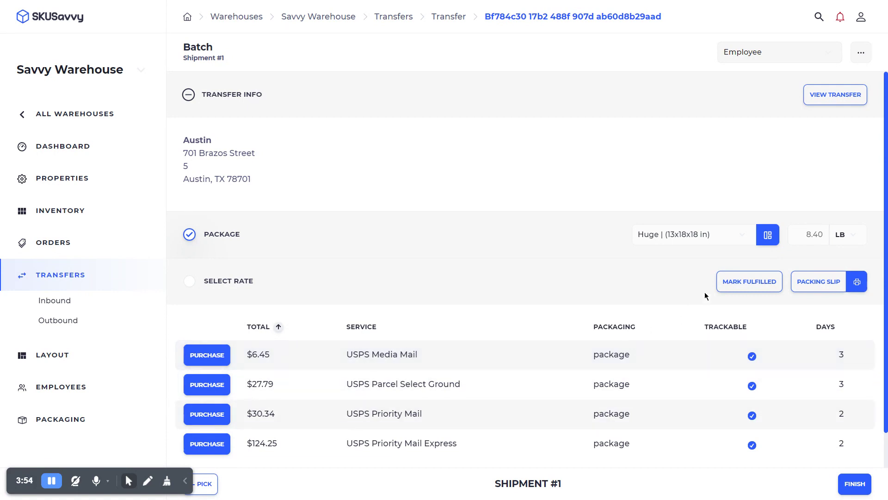
pyautogui.click(731, 283)
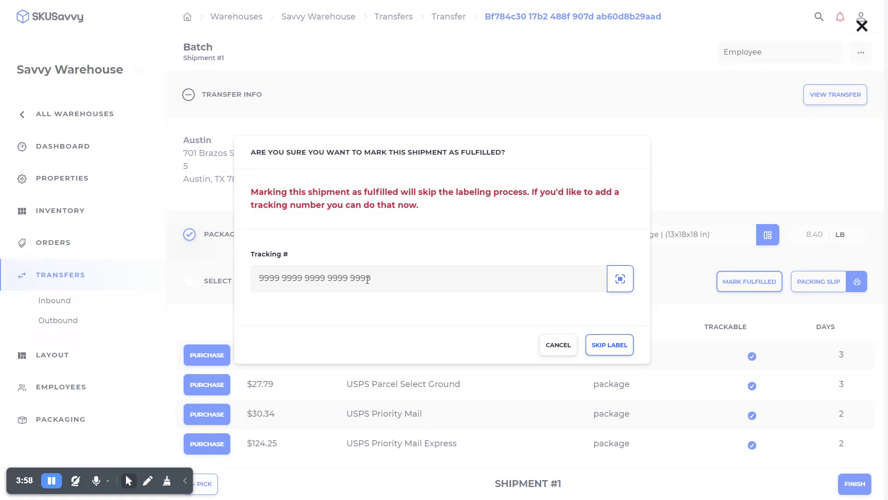
pyautogui.click(608, 344)
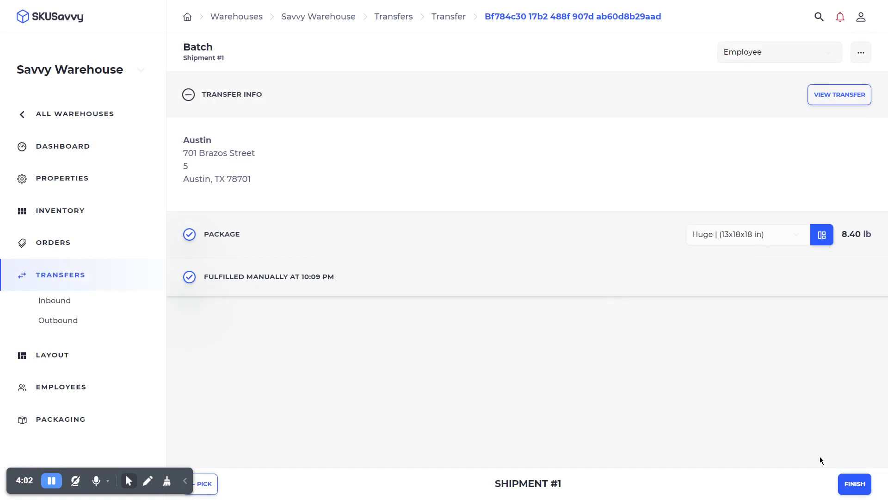
pyautogui.click(861, 487)
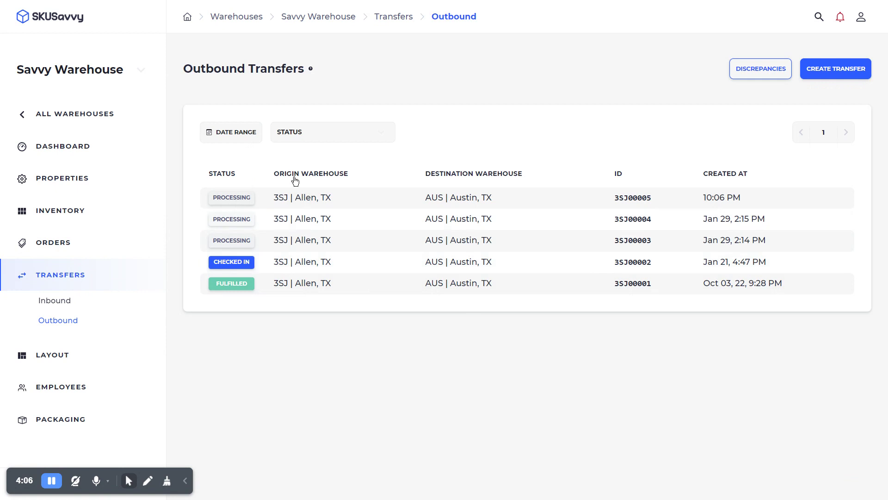
# Switch to Austin Warehouse and open its newest inbound transfer, created at 10:06 PM
pyautogui.click(110, 74)
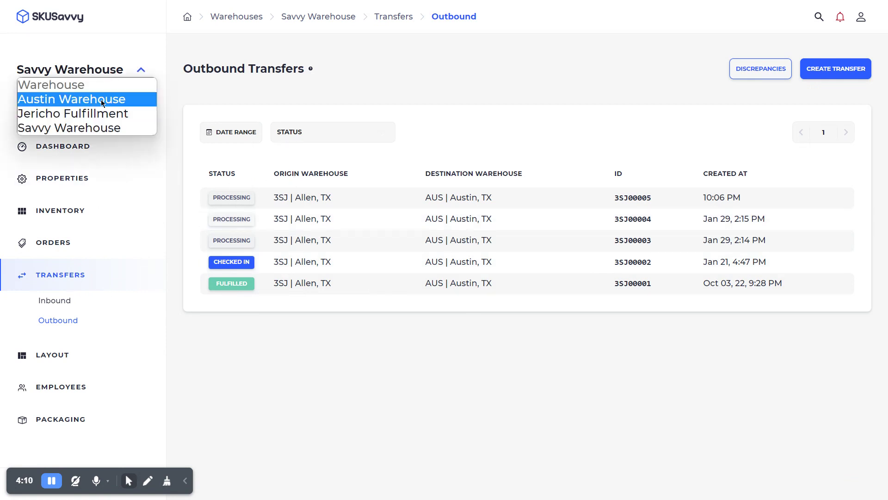
pyautogui.click(103, 103)
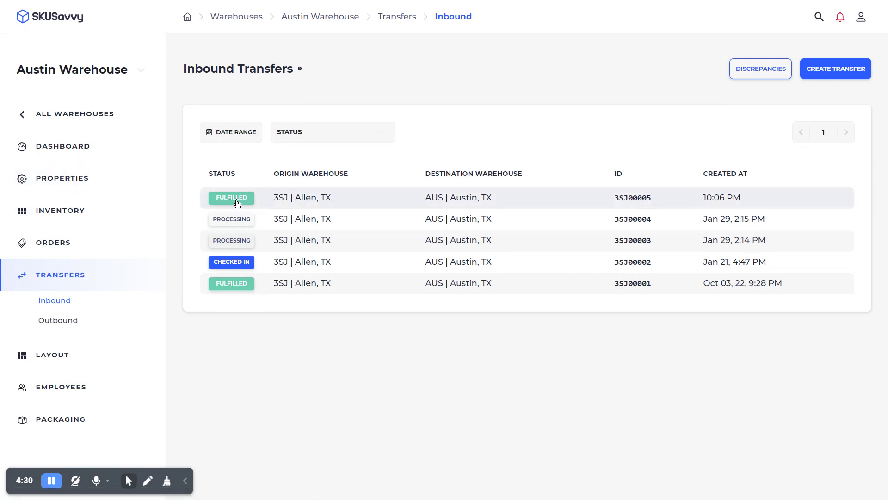
pyautogui.click(564, 200)
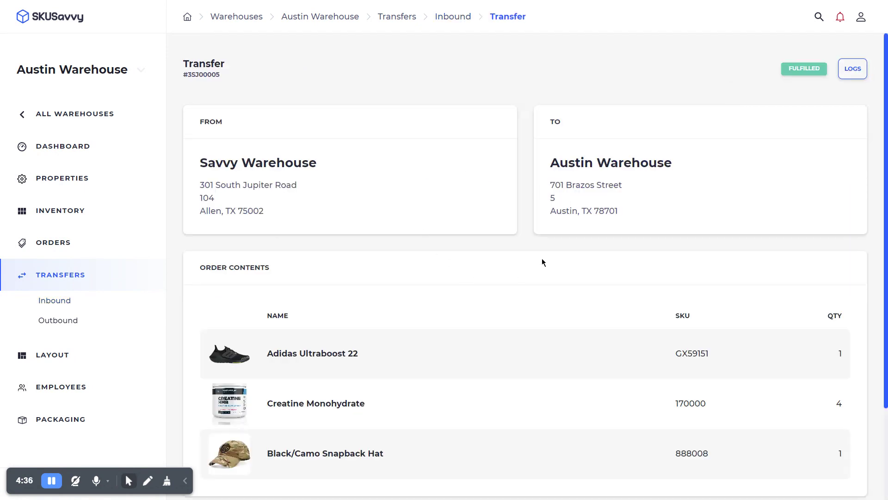
# Start checking in the transfer's shipment and mark it as delivered
pyautogui.scroll(-3, 543, 262)
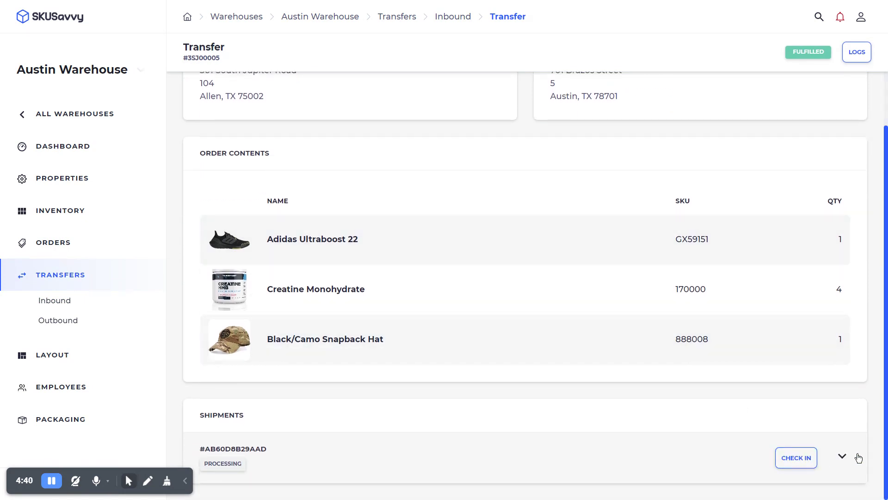
pyautogui.click(797, 457)
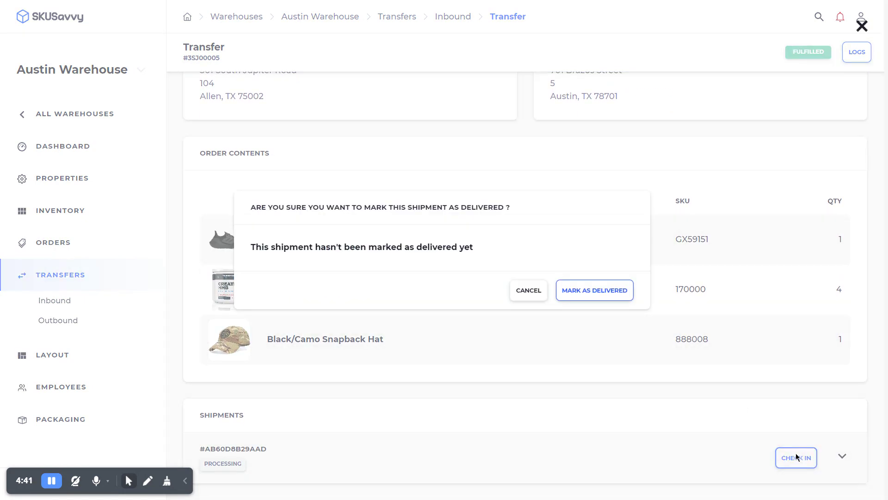
pyautogui.click(605, 293)
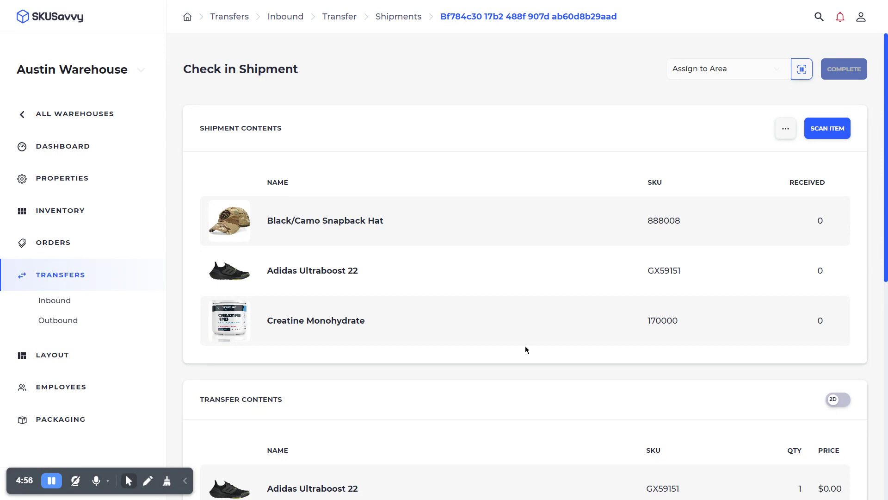
# Look up the Austin bin locations of the Adidas Ultraboost 22, Creatine Monohydrate and Black/Camo Snapback Hat in the transfer contents
pyautogui.scroll(-5, 526, 351)
pyautogui.scroll(-3, 393, 241)
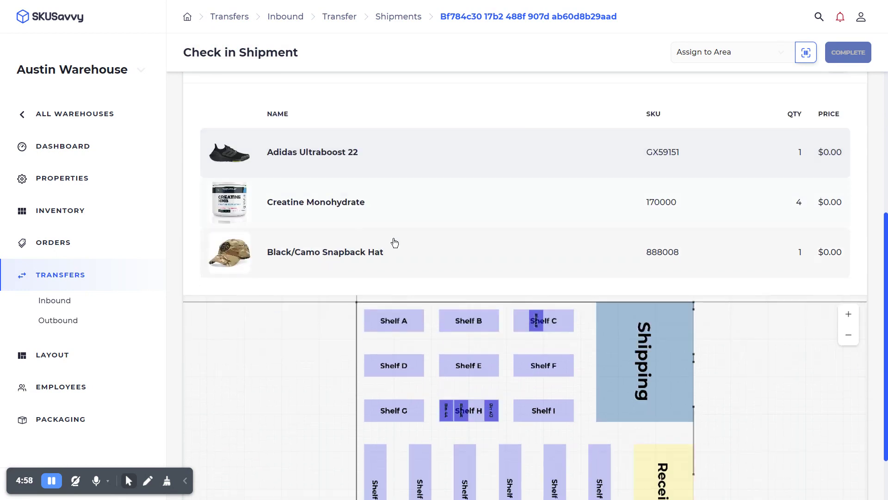
pyautogui.click(443, 150)
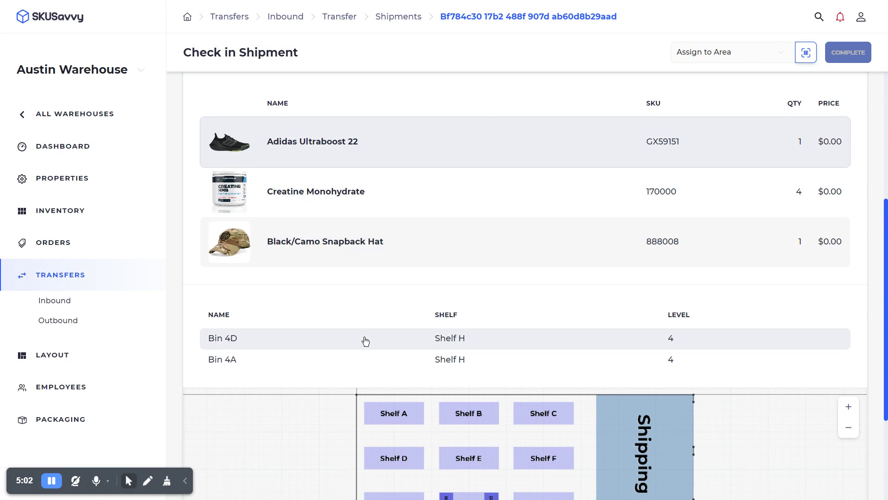
pyautogui.click(413, 193)
pyautogui.click(412, 246)
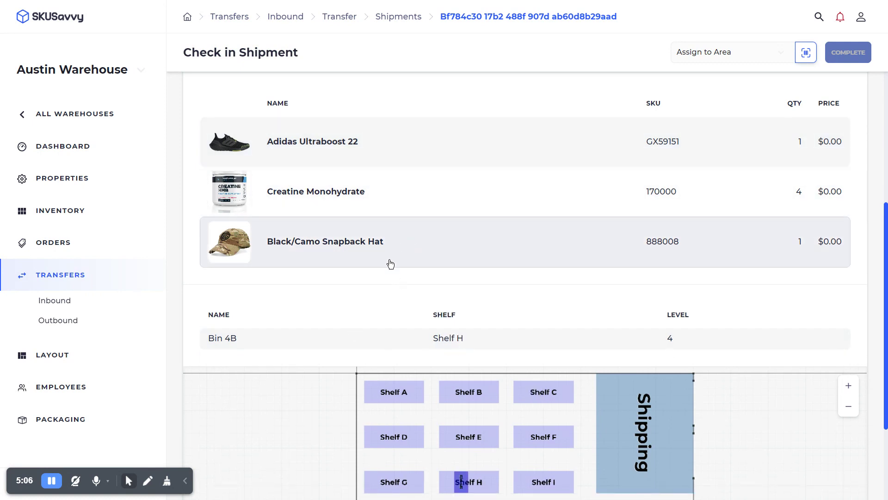
pyautogui.scroll(-1, 502, 319)
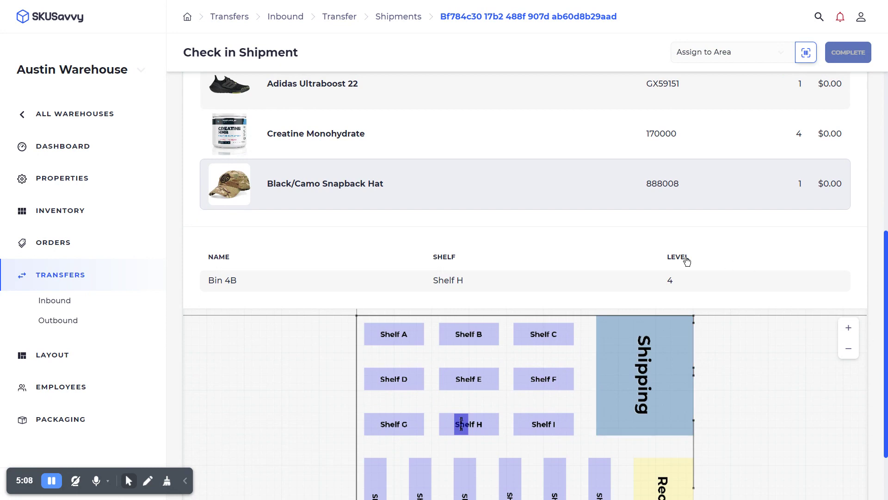
# Scan in the shipment's items: 1 Black/Camo Snapback Hat, 1 Adidas Ultraboost 22 and 4 Creatine Monohydrate of lot 0002
pyautogui.scroll(4, 601, 248)
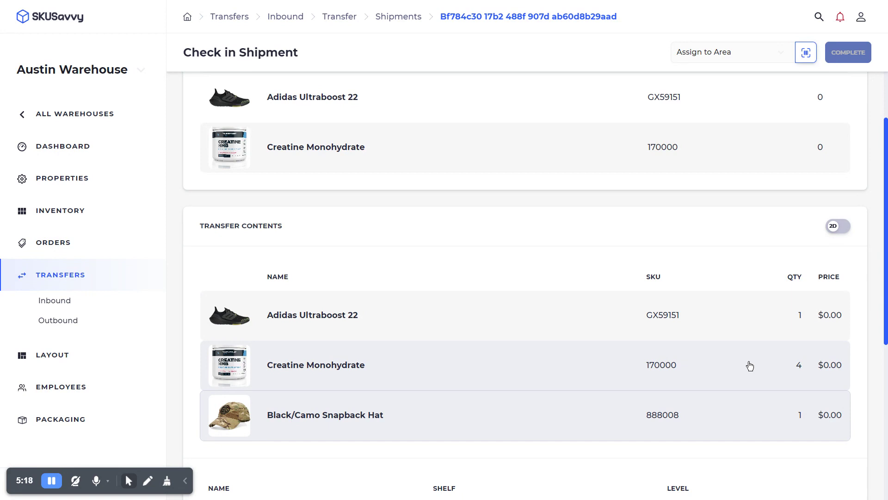
pyautogui.scroll(3, 725, 279)
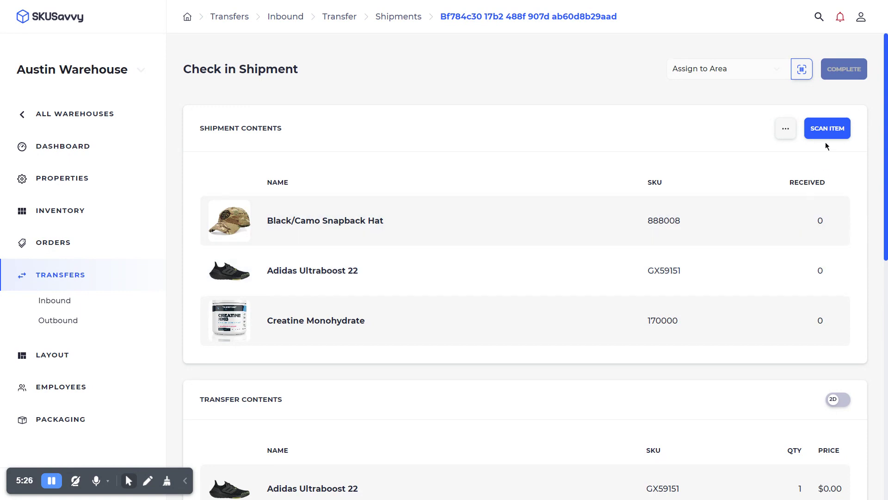
pyautogui.click(832, 129)
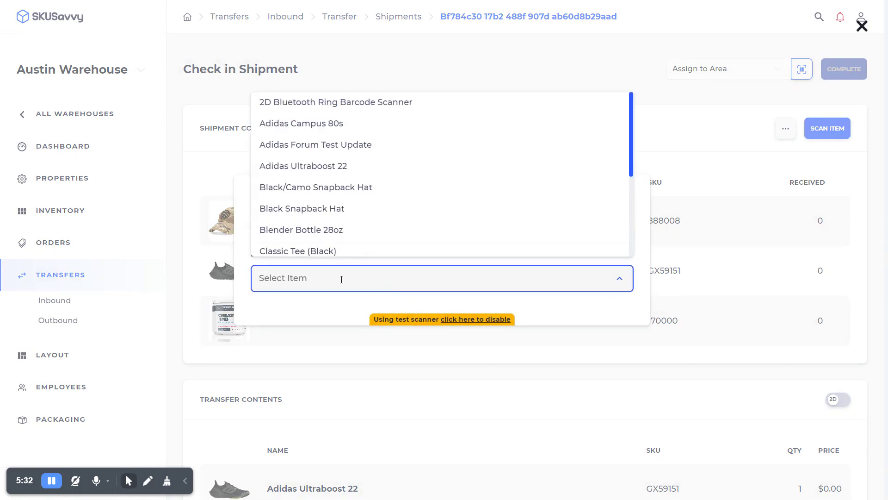
pyautogui.click(363, 350)
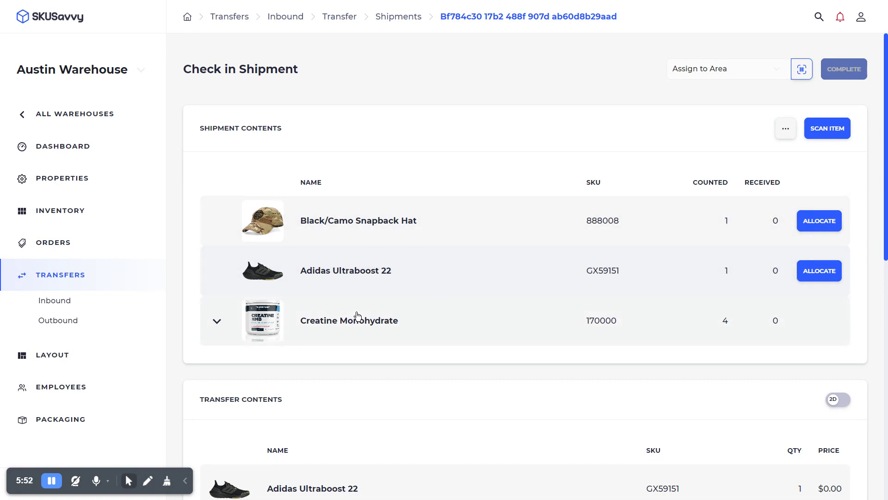
# Expand the Creatine Monohydrate lot details and allocate all counted shipment items so they are received
pyautogui.click(218, 322)
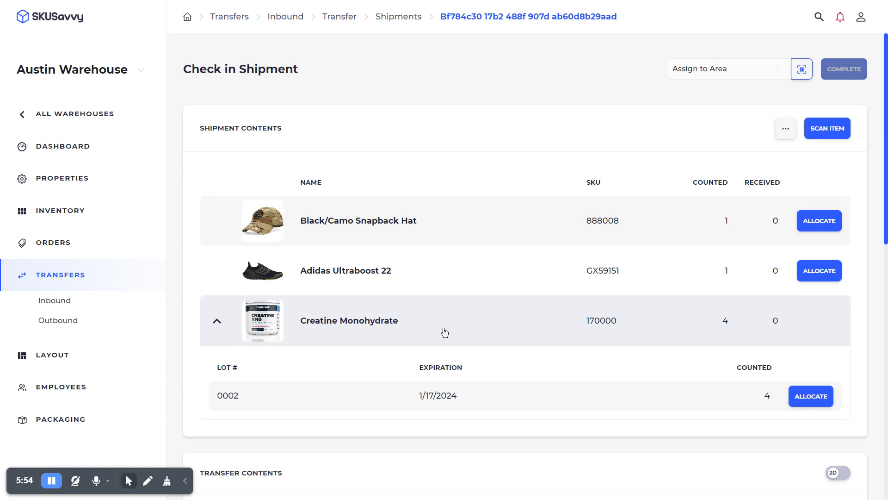
pyautogui.scroll(-2, 447, 331)
pyautogui.scroll(1, 462, 294)
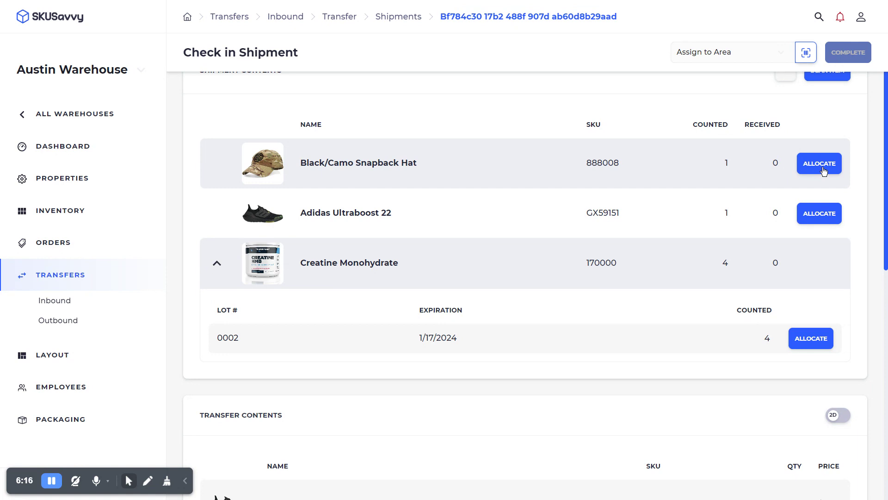
pyautogui.click(57, 483)
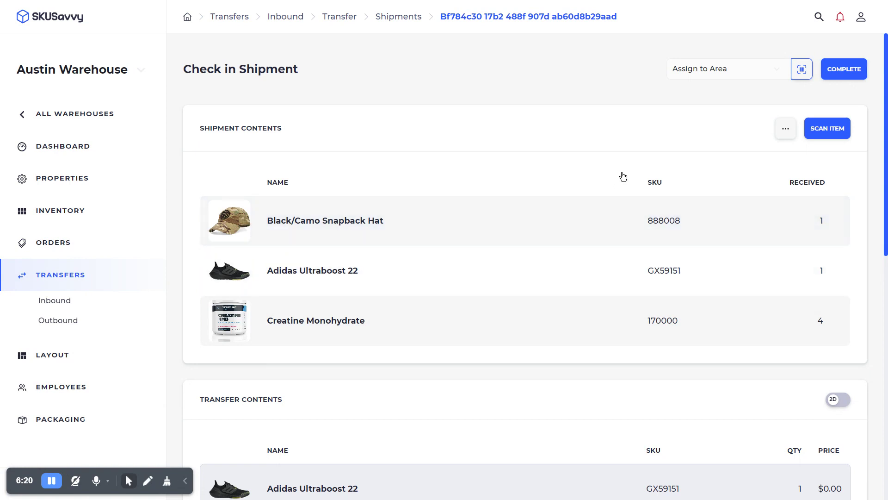
# Review the received items and the area assignment choices, leaving the shipment without an assigned area
pyautogui.scroll(-5, 593, 297)
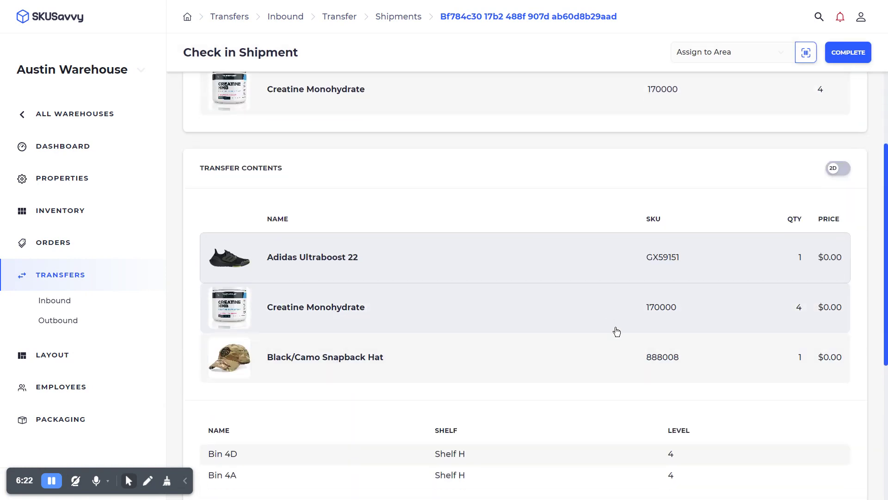
pyautogui.scroll(4, 655, 350)
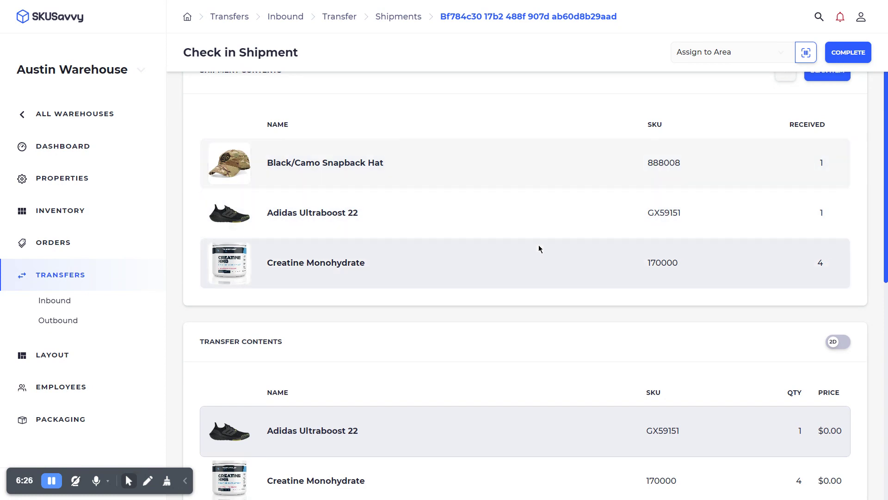
pyautogui.scroll(1, 570, 249)
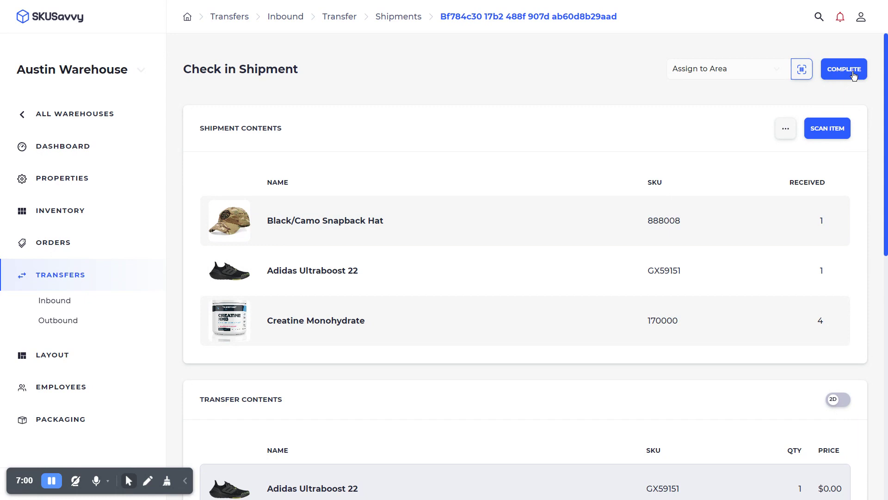
pyautogui.click(762, 72)
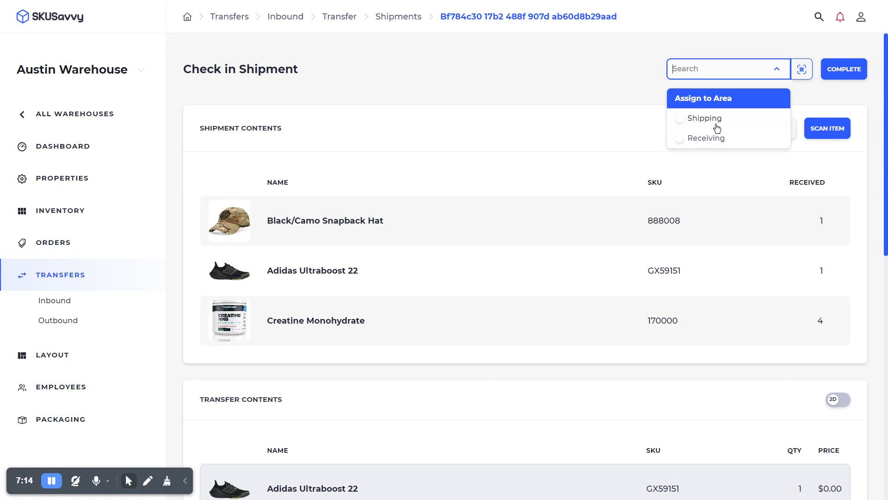
pyautogui.click(633, 96)
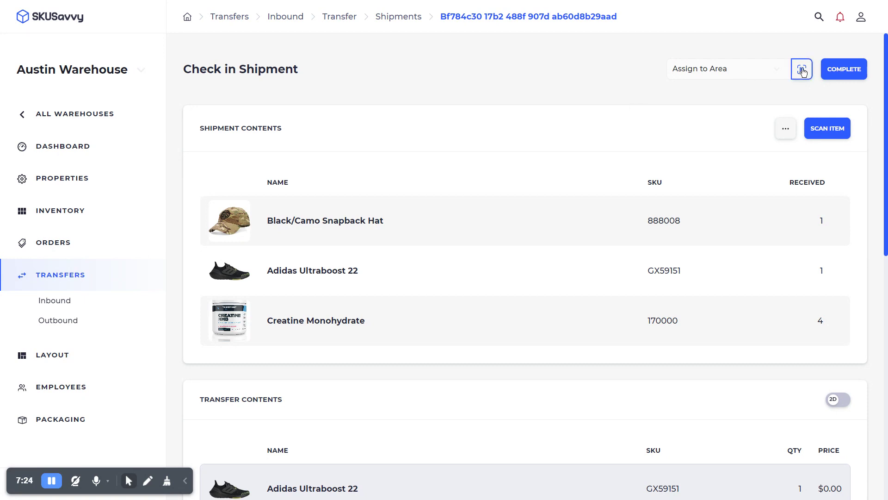
pyautogui.click(853, 73)
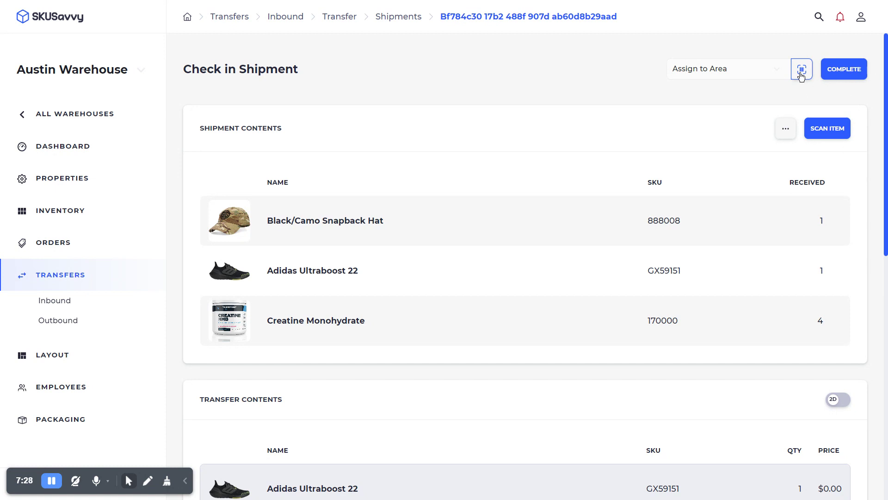